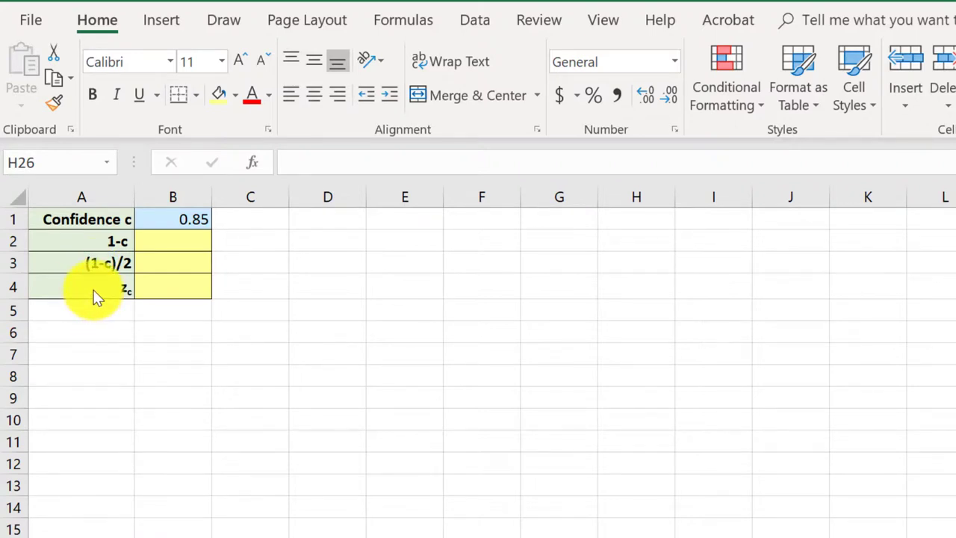
Step: Enter the formula =1-B1 in B2, giving 0.15
click(199, 239)
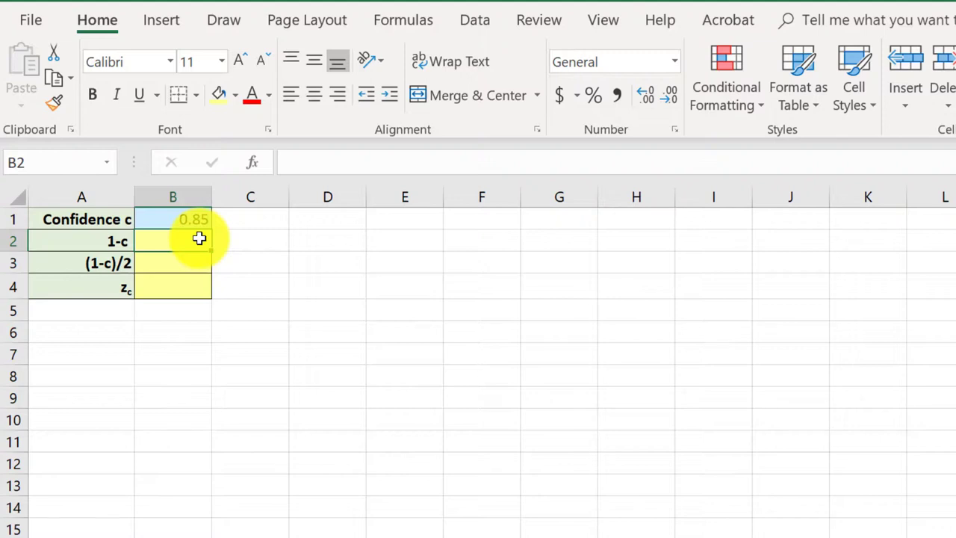
text(=1-)
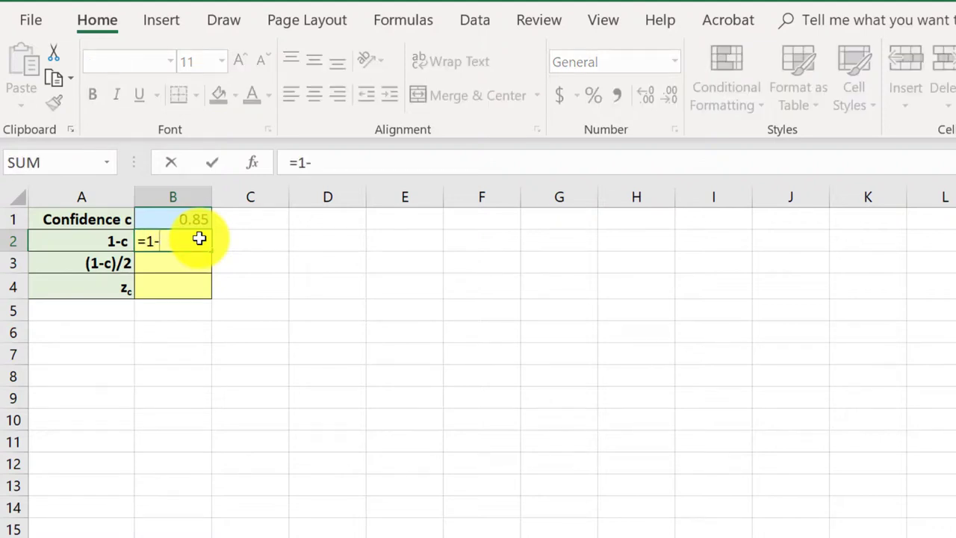
click(192, 221)
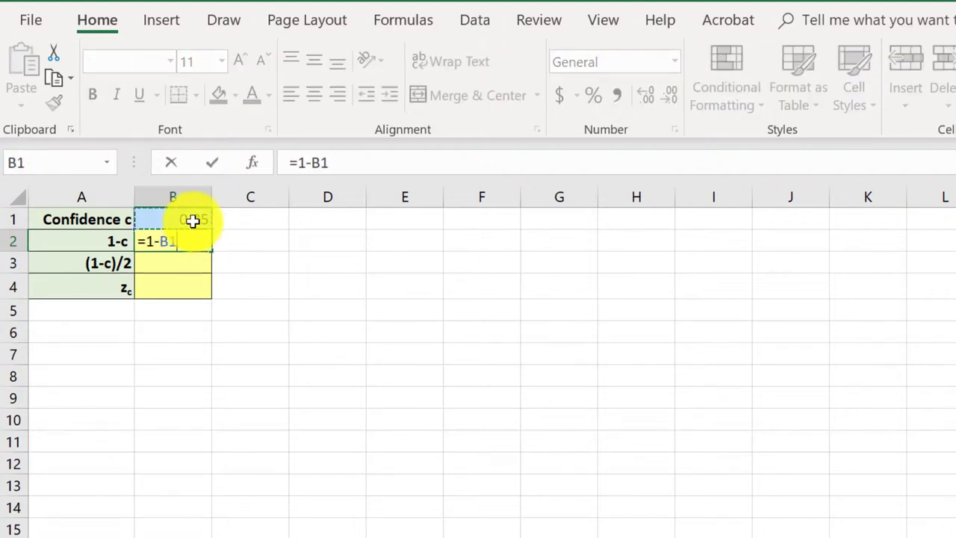
key(Return)
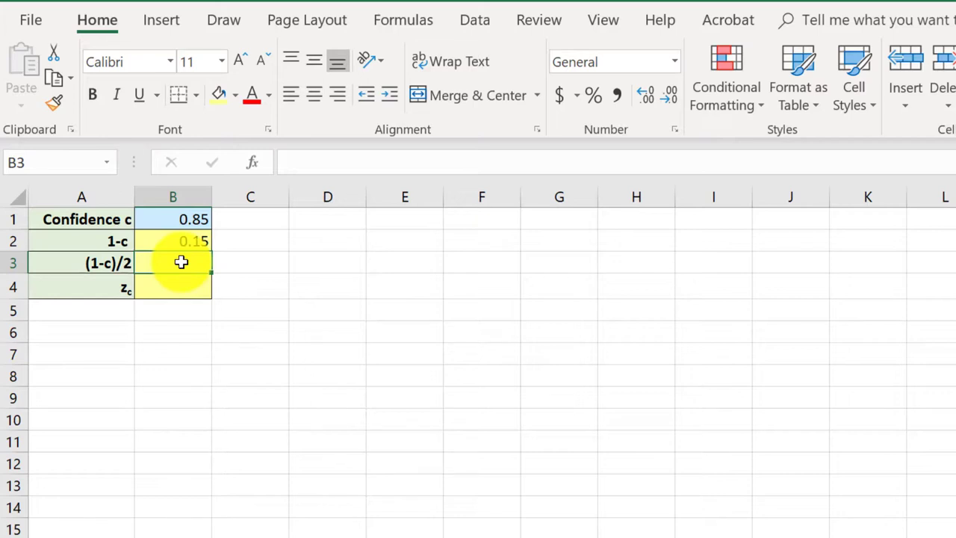
Step: Enter =B2/2 in B3 to halve 1-c, giving 0.075
text(=)
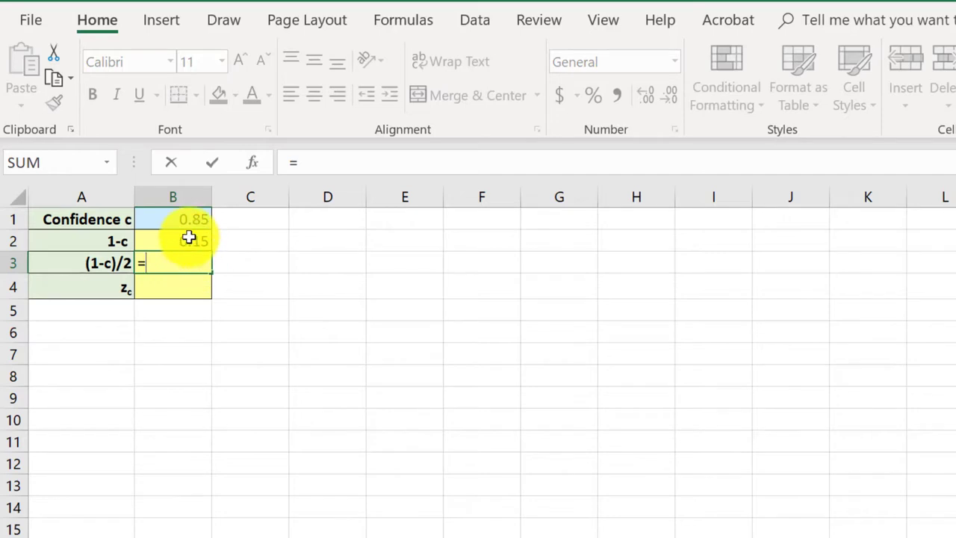
click(188, 238)
text(/)
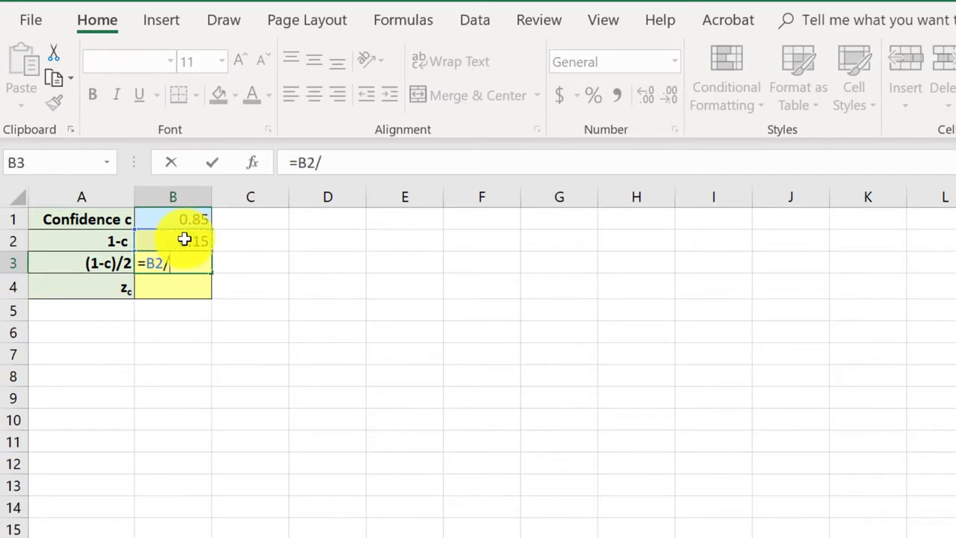
text(2)
key(Return)
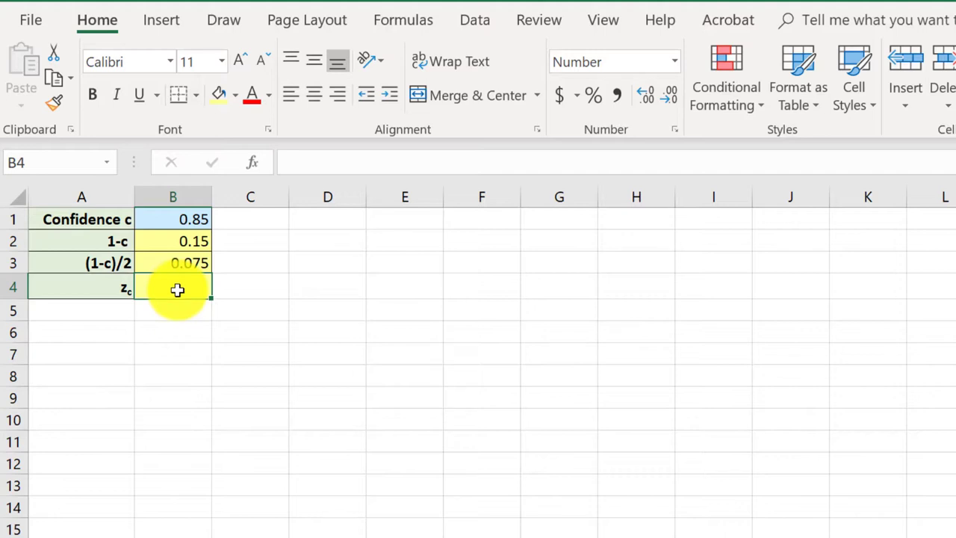
Step: Enter =NORM.S.INV(B3) in B4, giving z_c of -1.440
text(=norm)
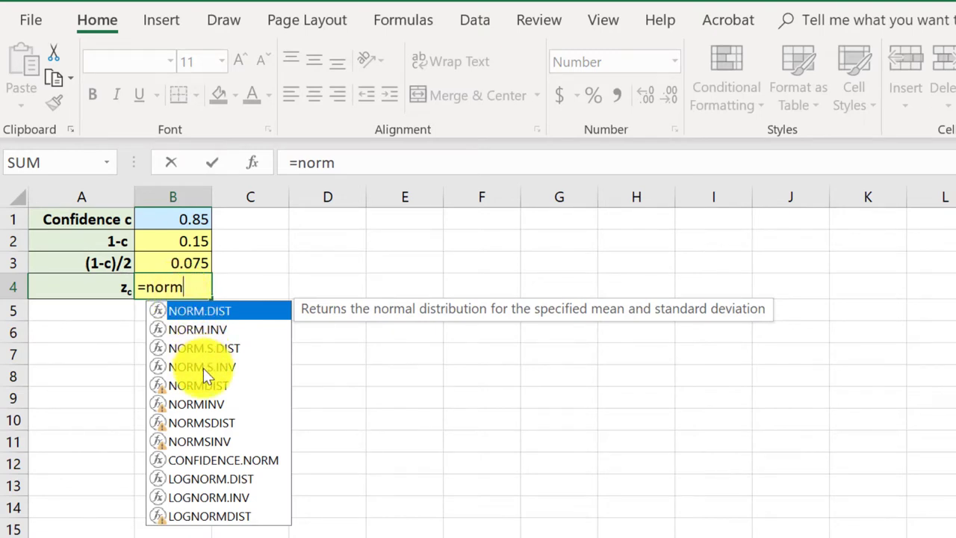
click(203, 367)
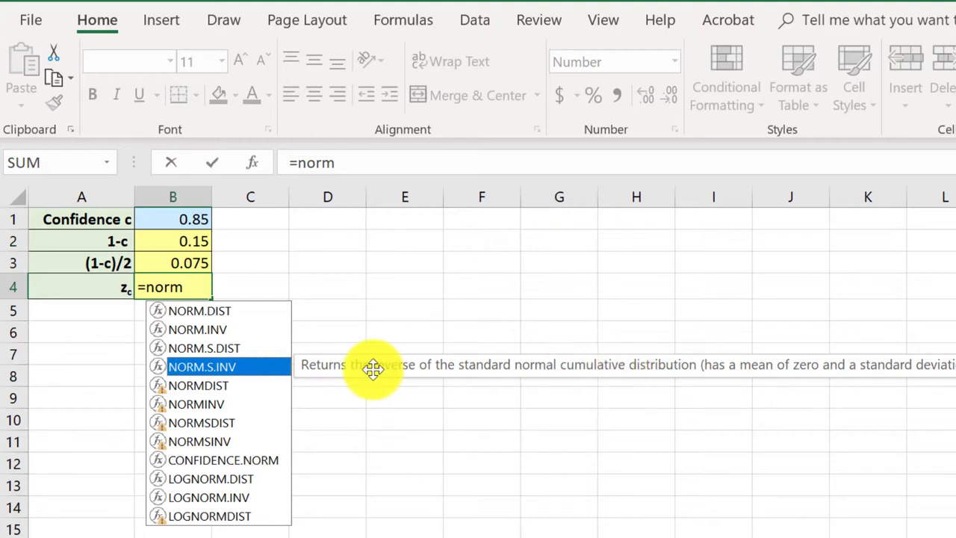
double_click(230, 374)
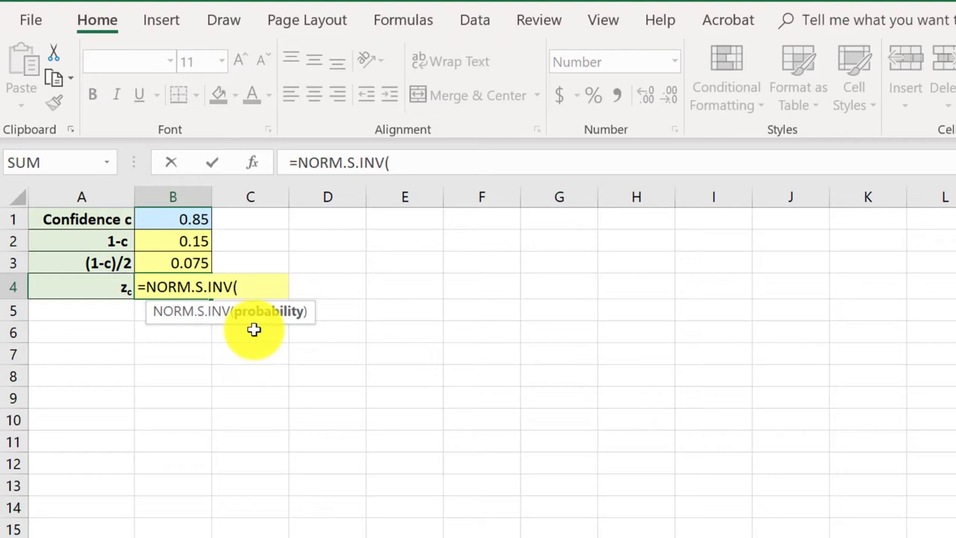
click(187, 260)
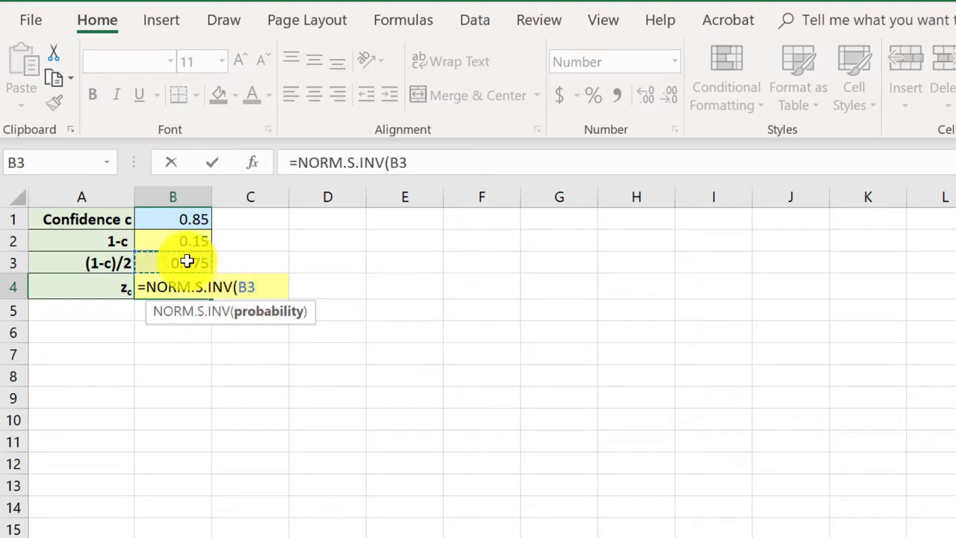
key(Return)
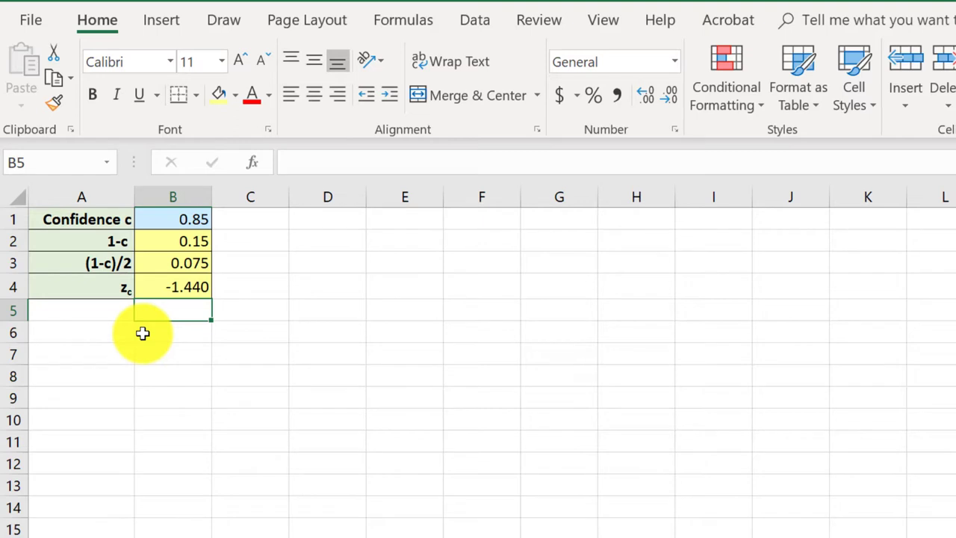
Step: Wrap B4's formula in ABS so it reads =ABS(NORM.S.INV(B3)), showing 1.440
click(169, 286)
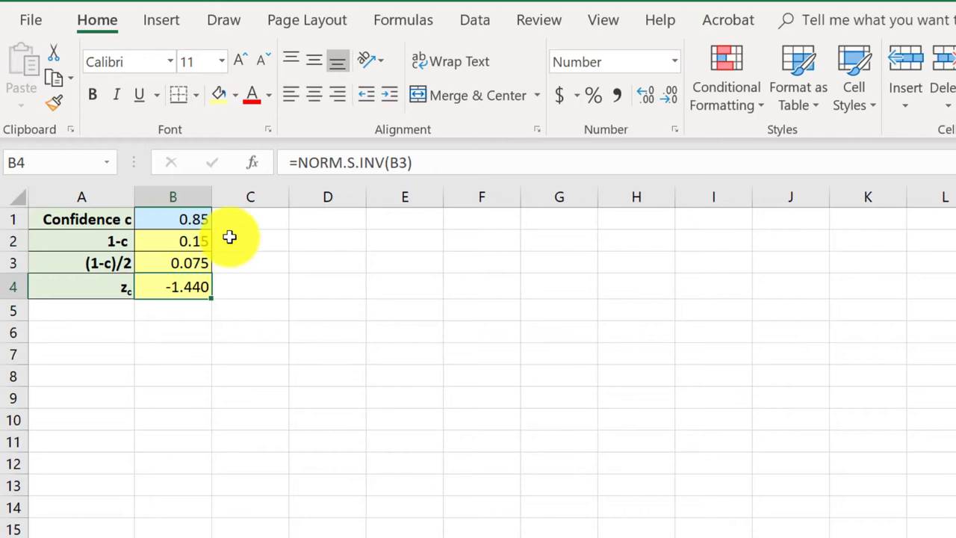
click(299, 164)
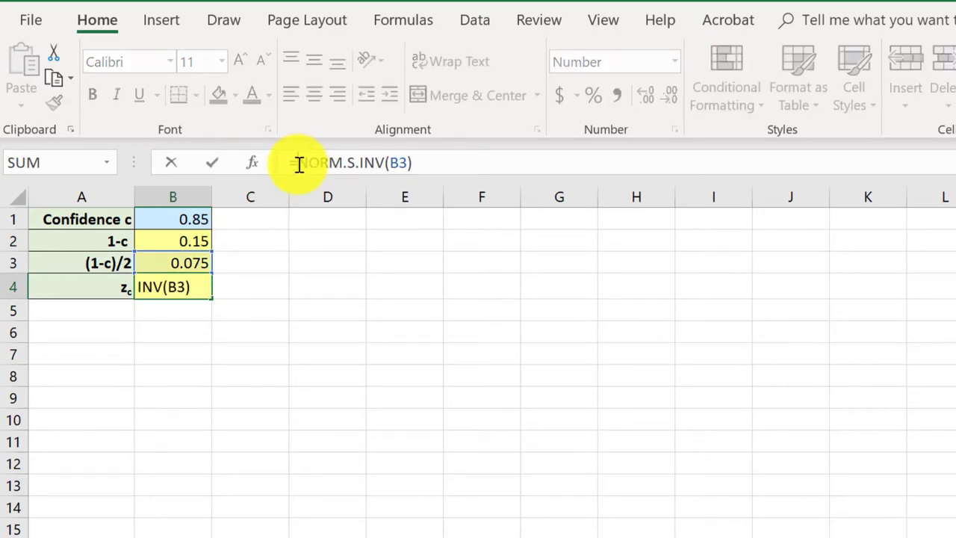
text(abs)
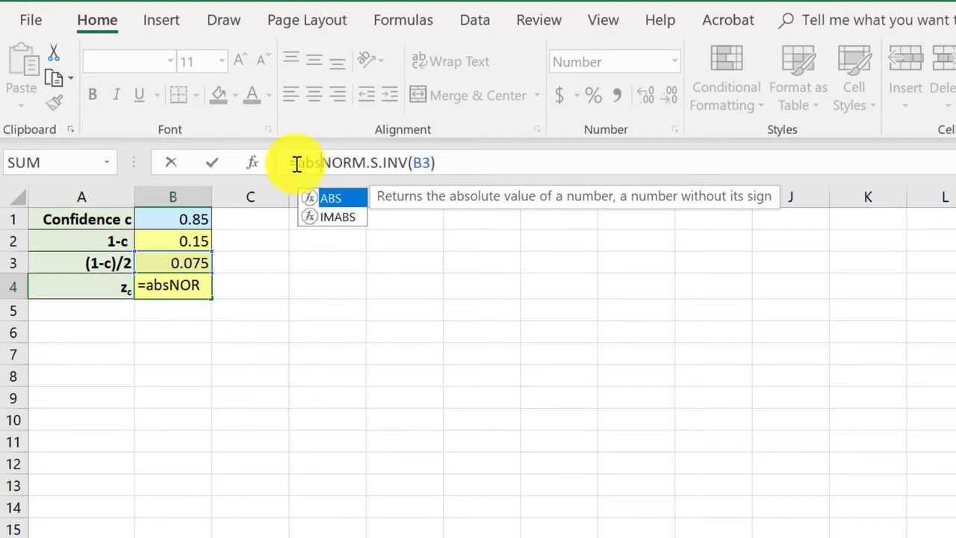
double_click(331, 195)
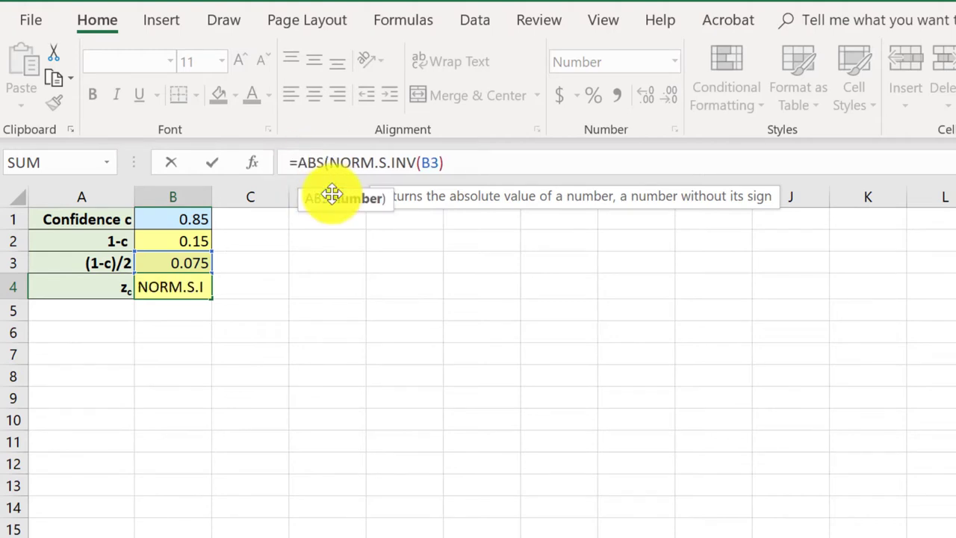
click(458, 163)
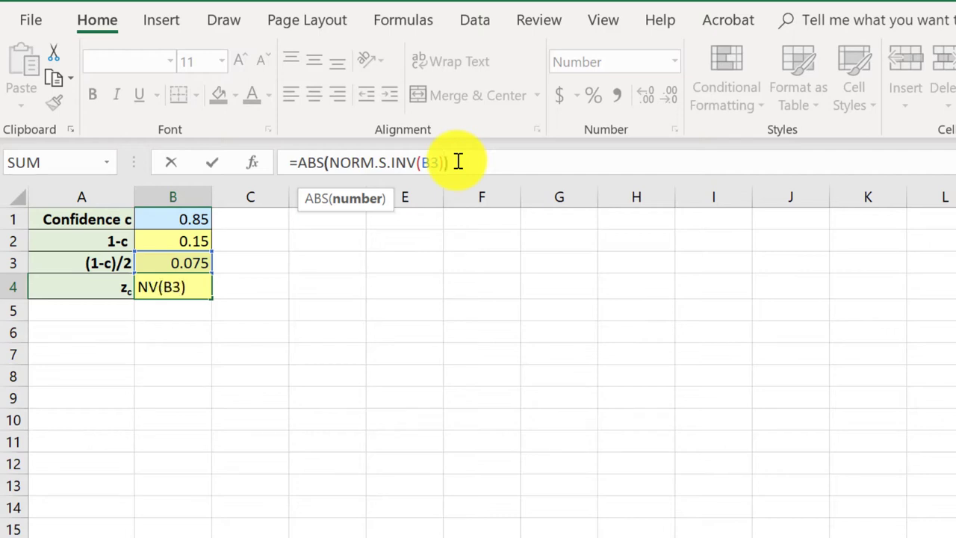
text())
key(Return)
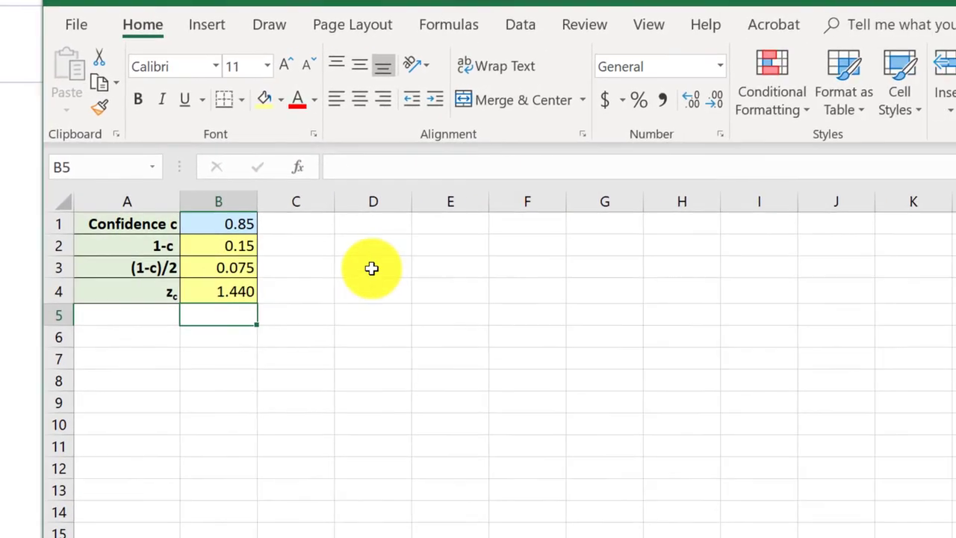
Step: Change the confidence in B1 to .95, recalculating z_c to 1.960
click(186, 222)
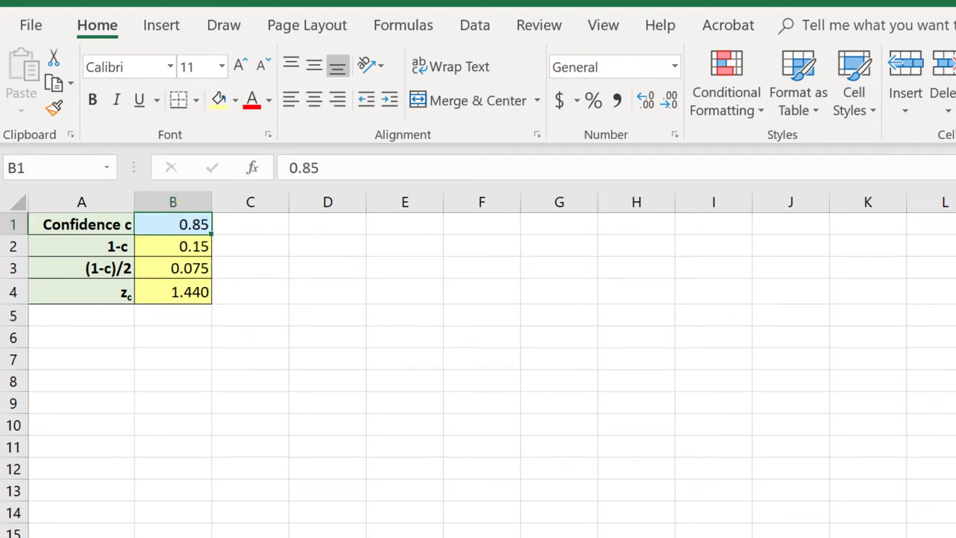
text(.95)
key(Return)
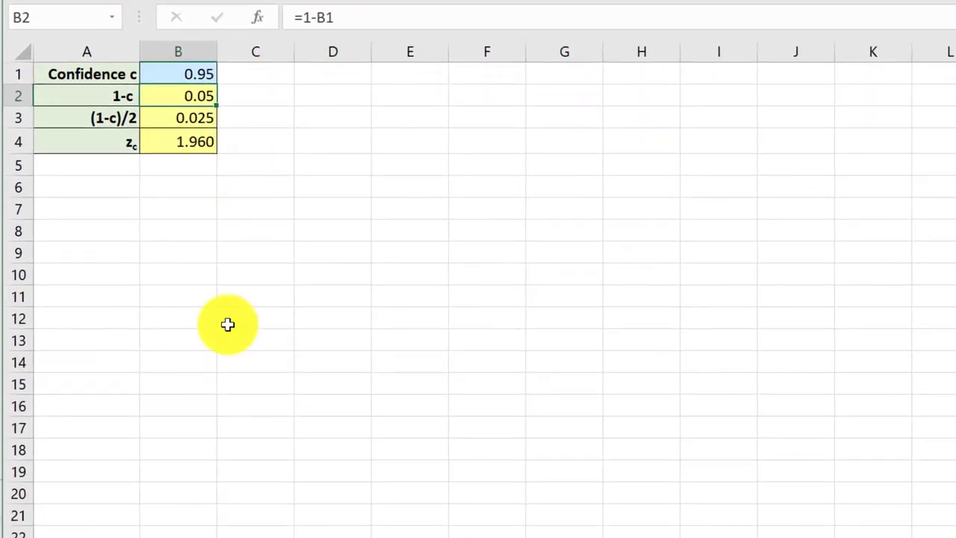
Step: Enter =FORMULATEXT(B2) in C2 to display B2's formula as text
click(264, 95)
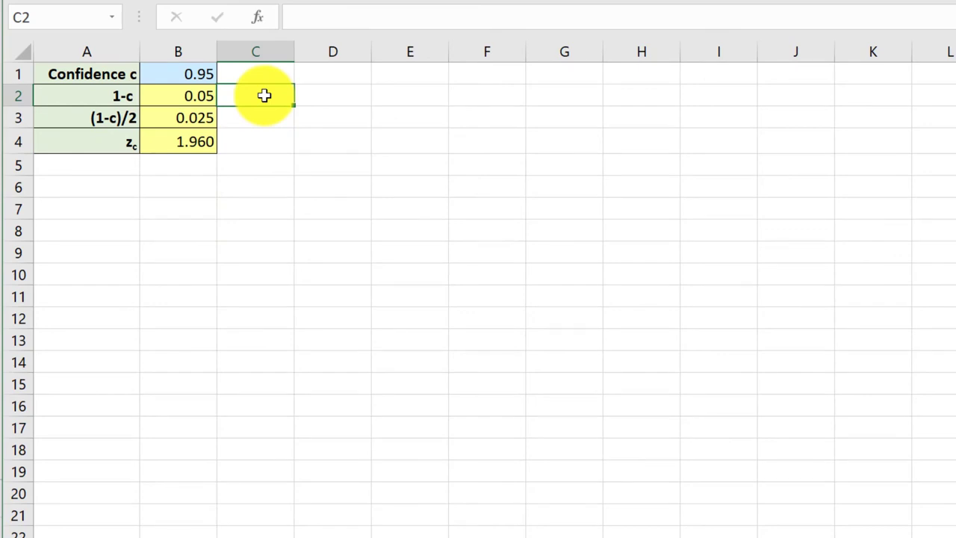
text(=form)
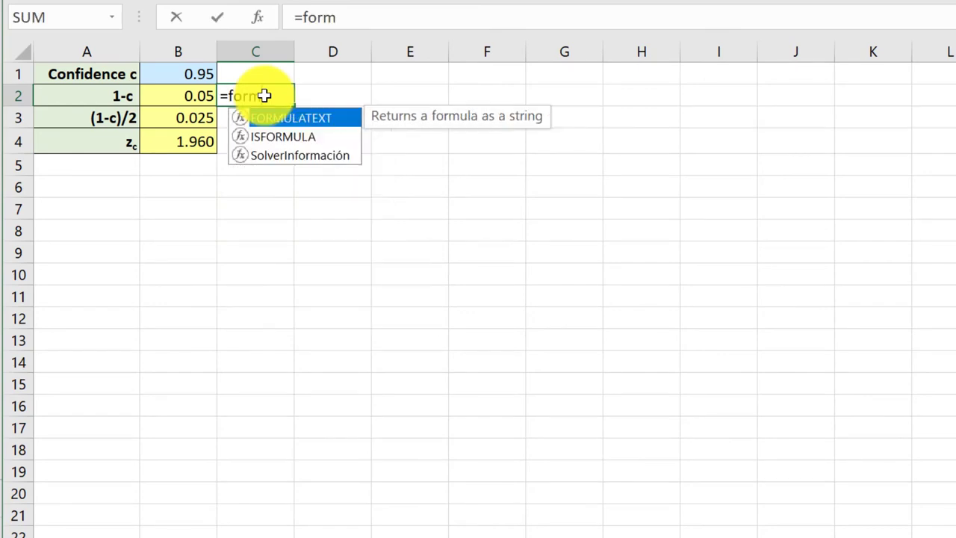
double_click(288, 119)
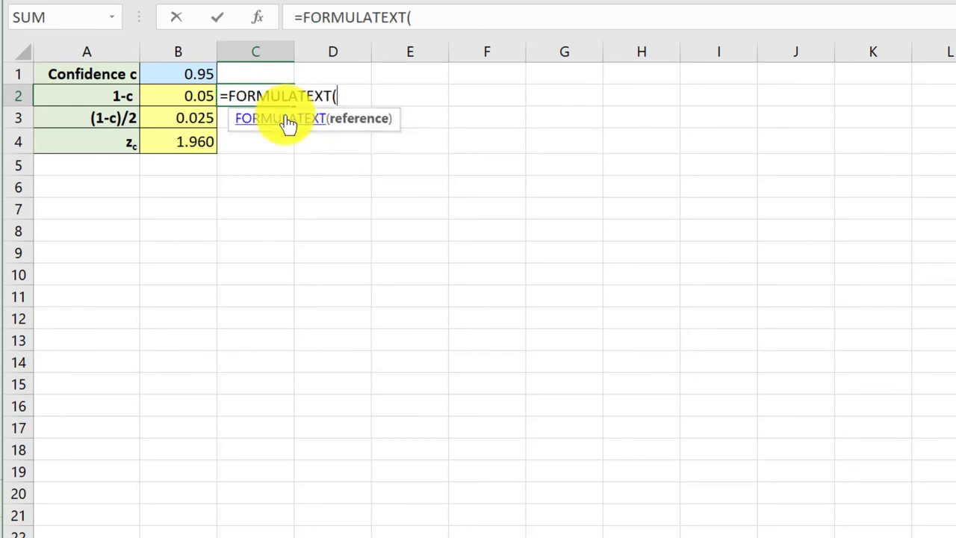
click(180, 95)
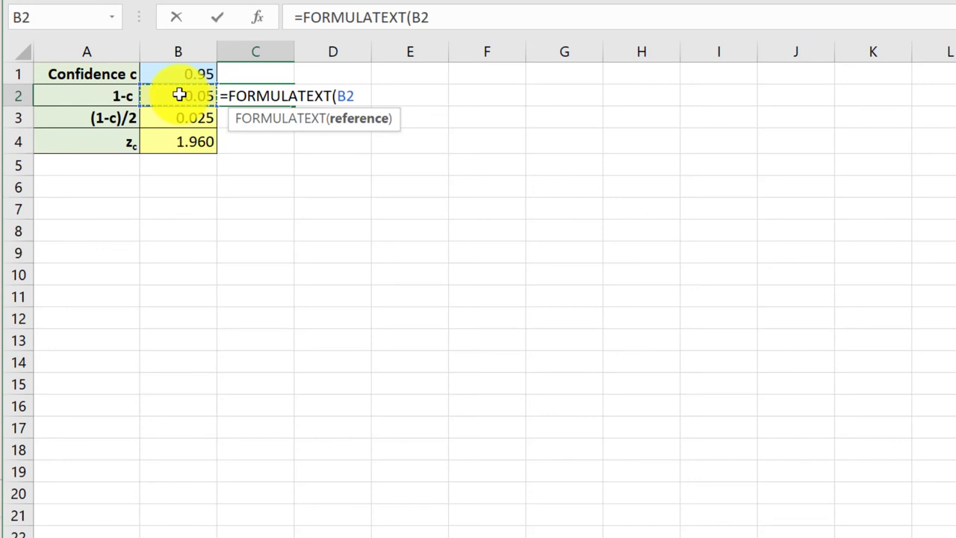
key(Return)
Step: Fill C2 down to C4 so B3 and B4's formulas also appear
click(248, 90)
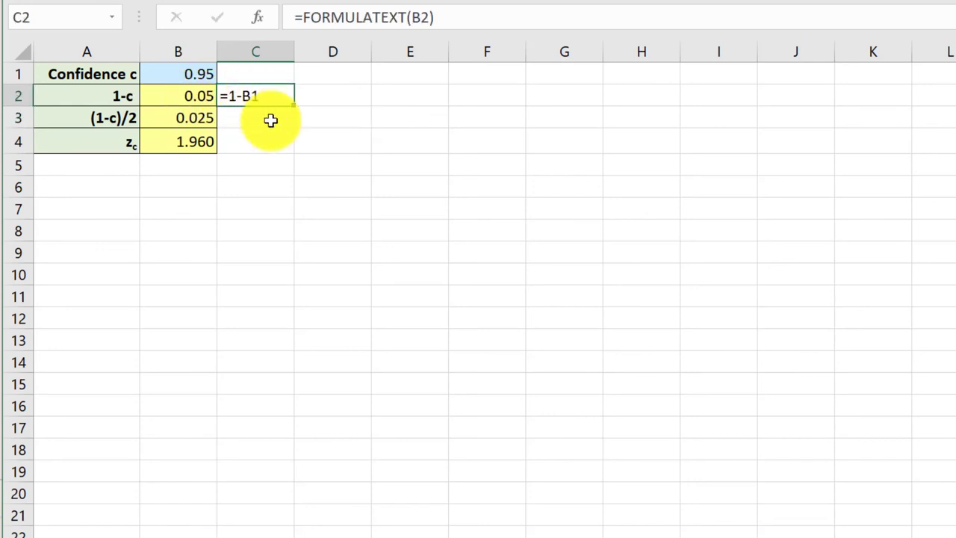
drag(295, 105, 284, 155)
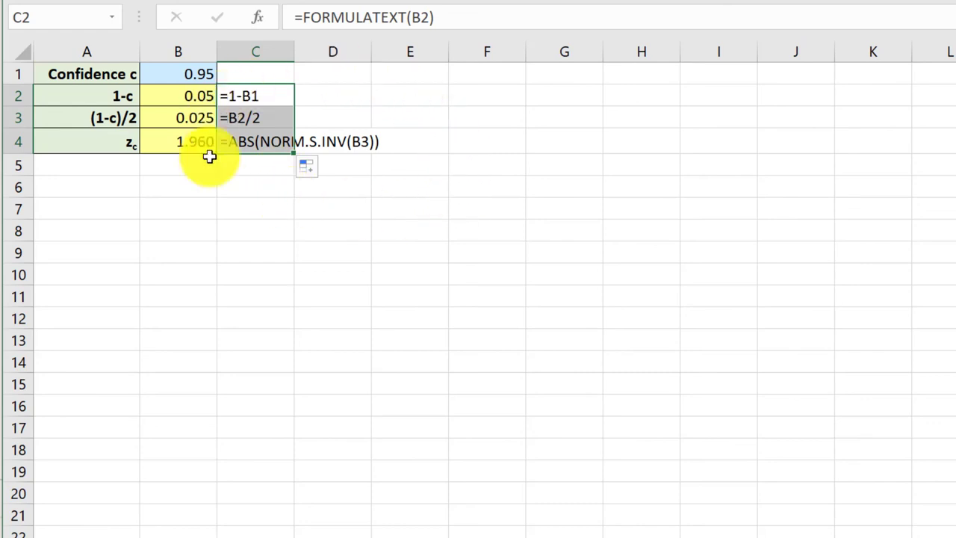
click(236, 204)
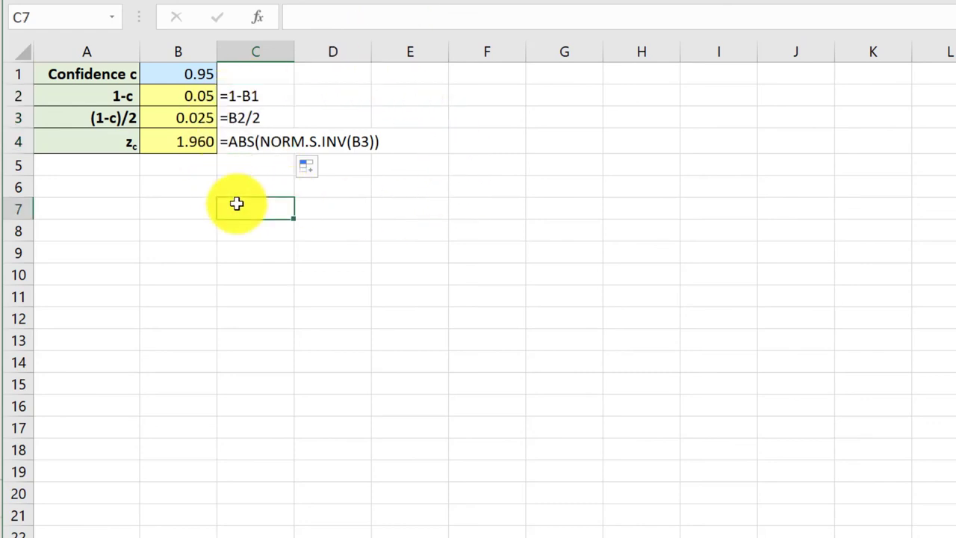